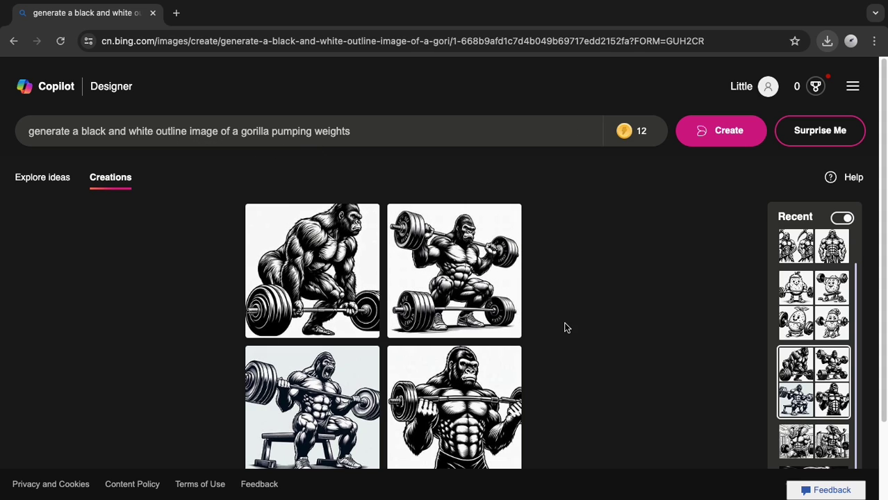
- Reopen the buff grim reaper creation from Recent, passing via the potato pumping weights set
{"action": "left_click", "coordinate": [797, 296]}
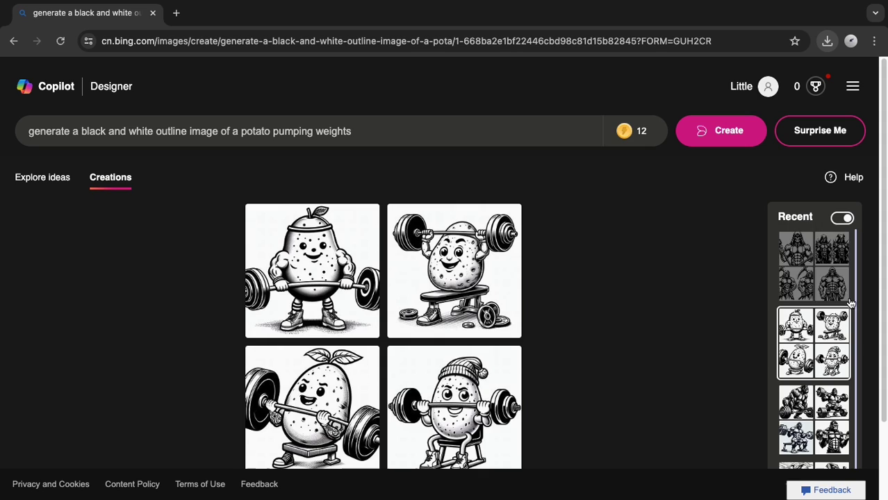
{"action": "left_click", "coordinate": [834, 282]}
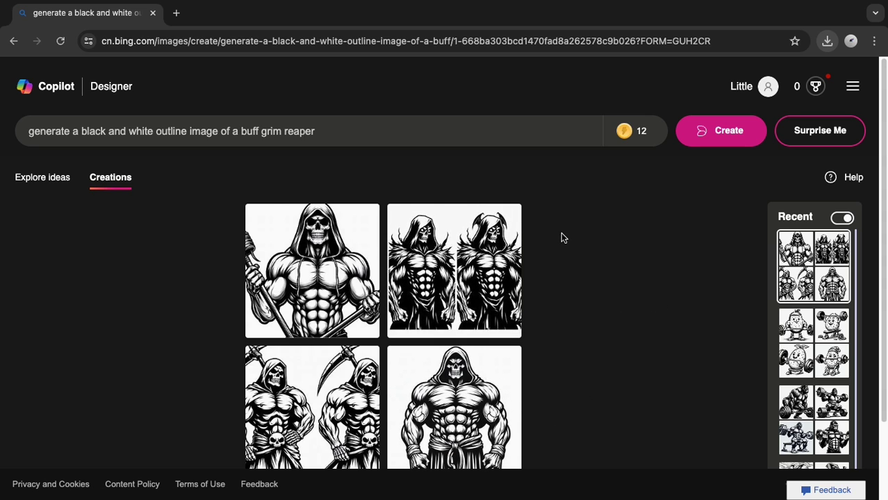
- Change 'grim reaper' to 'potato' in the prompt and generate the buff potato outline images
{"action": "left_click", "coordinate": [322, 133]}
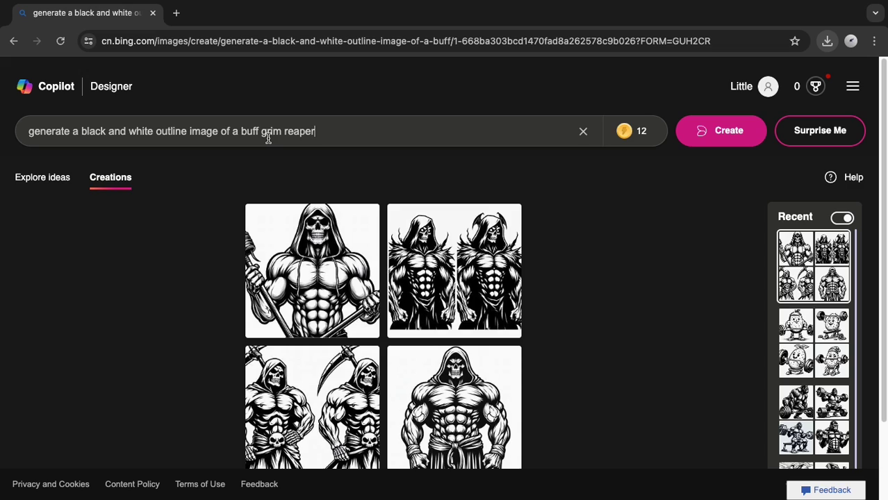
{"action": "left_click_drag", "start_coordinate": [261, 134], "coordinate": [320, 129]}
{"action": "type", "text": "potato"}
{"action": "key", "text": "Return"}
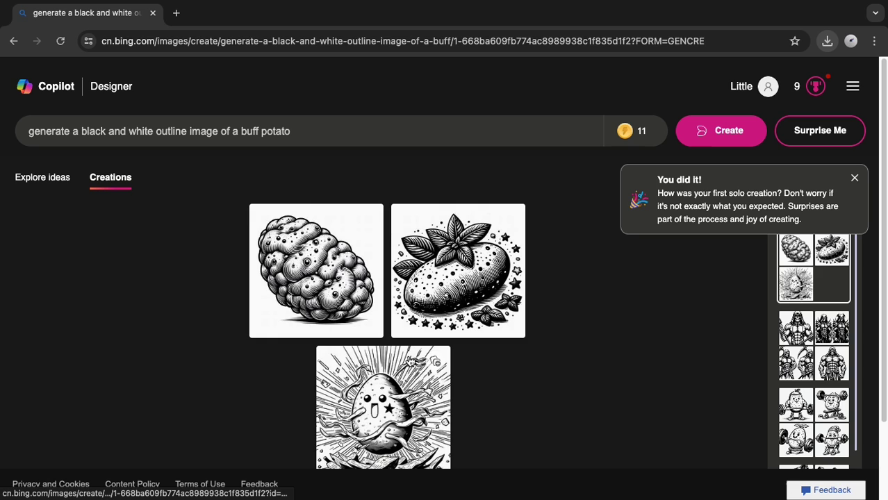
{"action": "scroll", "coordinate": [487, 386], "scroll_direction": "down", "scroll_amount": 2}
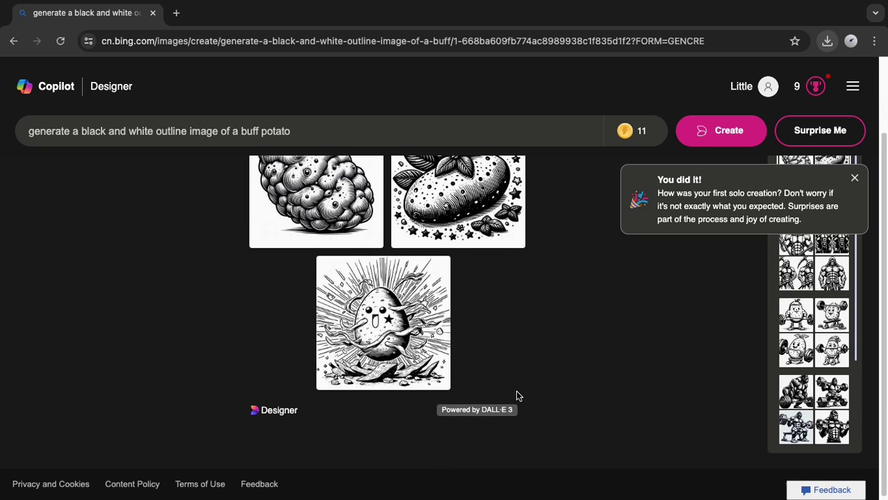
{"action": "scroll", "coordinate": [517, 396], "scroll_direction": "up", "scroll_amount": 1}
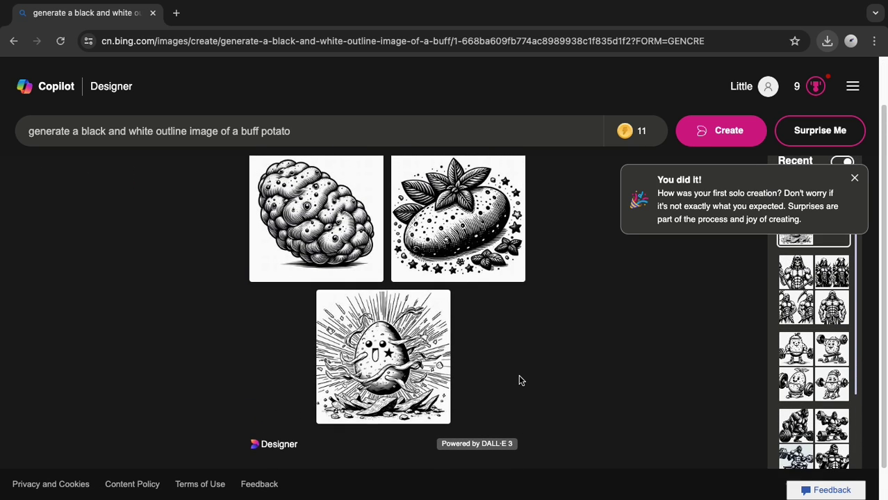
{"action": "scroll", "coordinate": [518, 377], "scroll_direction": "down", "scroll_amount": 1}
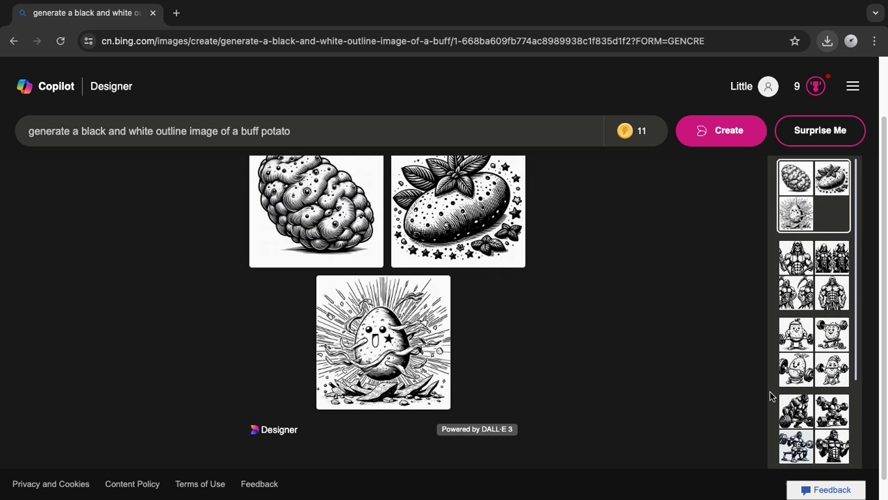
- Download the front-facing buff grim reaper image from the reaper creation as a jpeg
{"action": "left_click", "coordinate": [839, 298]}
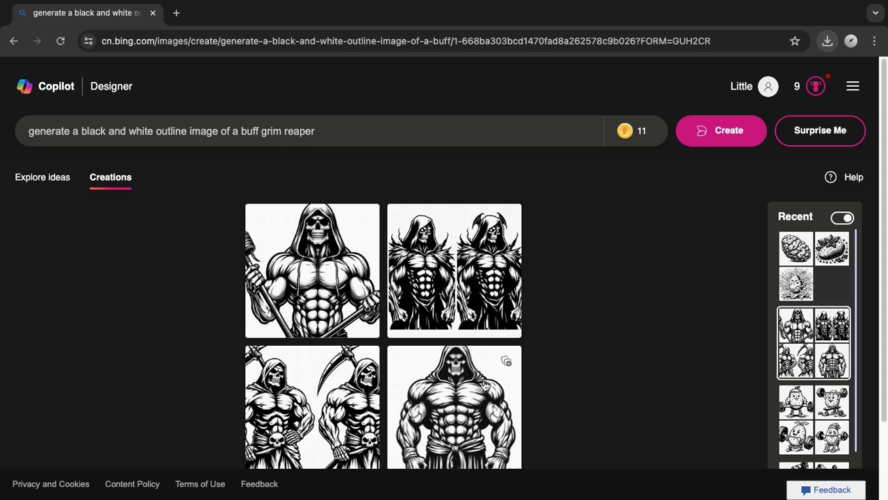
{"action": "left_click", "coordinate": [428, 423]}
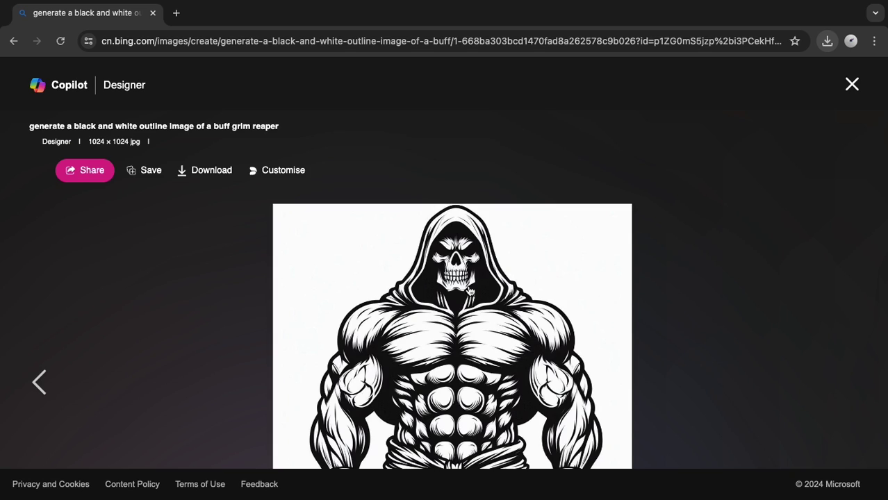
{"action": "left_click", "coordinate": [184, 174]}
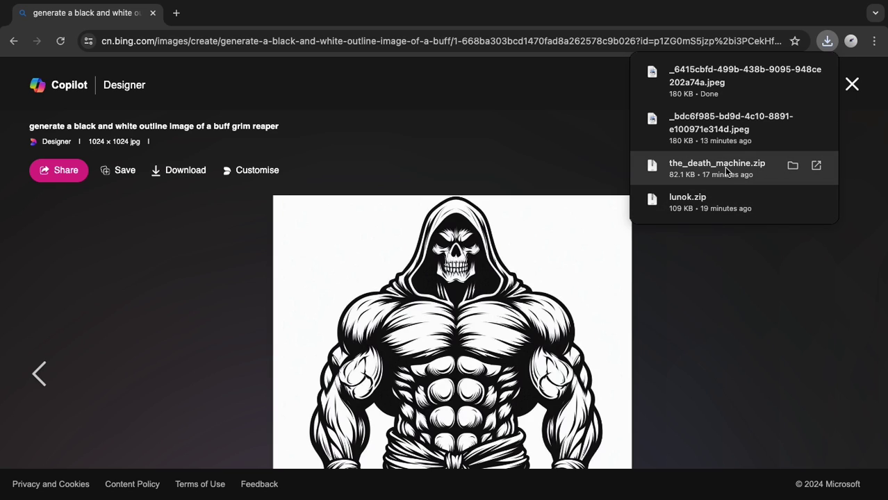
{"action": "left_click", "coordinate": [872, 175]}
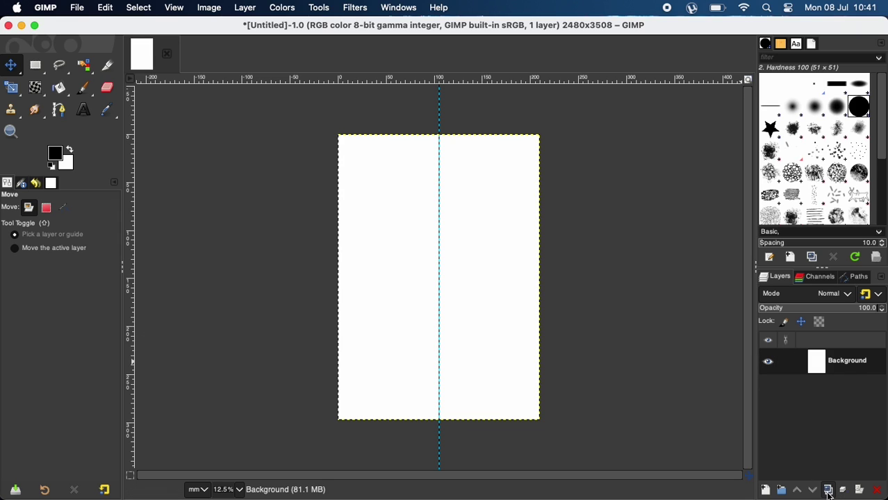
- Add a transparent layer named New Layer above the Background
{"action": "left_click", "coordinate": [766, 491]}
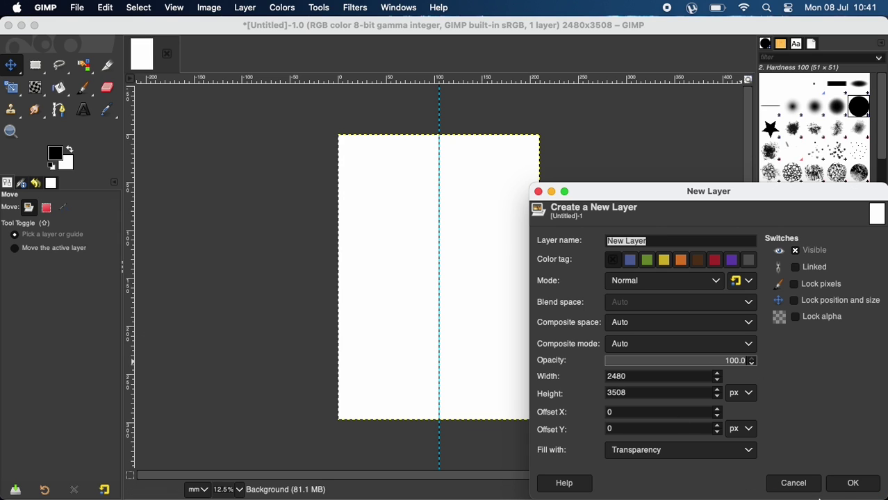
{"action": "left_click", "coordinate": [854, 483]}
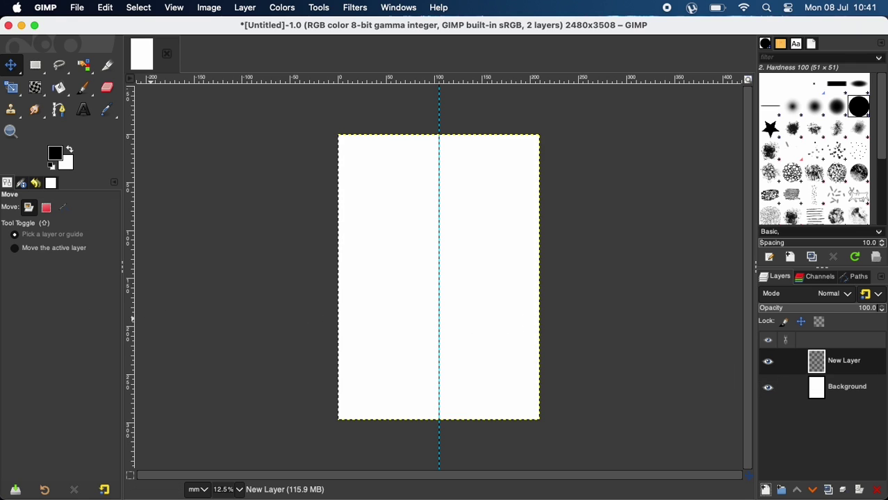
- Drop the reaper jpeg in as a layer at the page top, scaled to 192.36 mm and centred
{"action": "left_click_drag", "start_coordinate": [3, 141], "coordinate": [466, 224]}
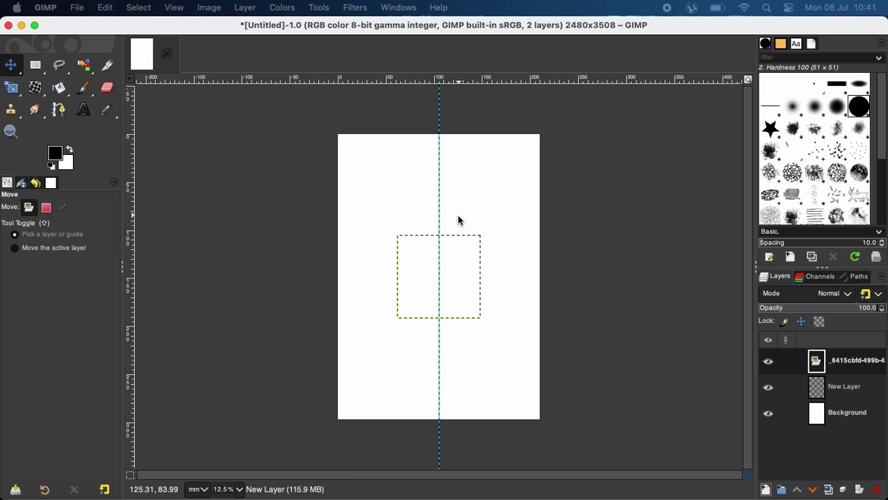
{"action": "left_click_drag", "start_coordinate": [475, 308], "coordinate": [476, 218]}
{"action": "left_click", "coordinate": [11, 87]}
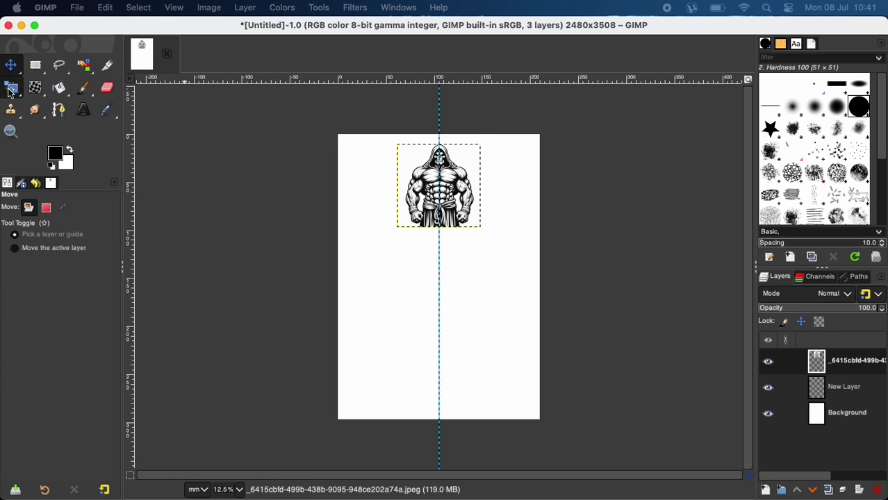
{"action": "left_click", "coordinate": [443, 237]}
{"action": "left_click_drag", "start_coordinate": [496, 244], "coordinate": [589, 342]}
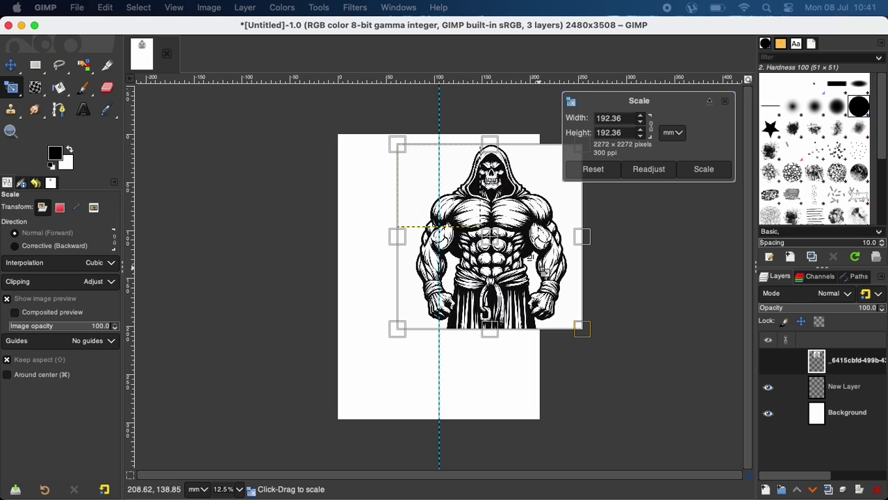
{"action": "left_click_drag", "start_coordinate": [495, 237], "coordinate": [440, 233]}
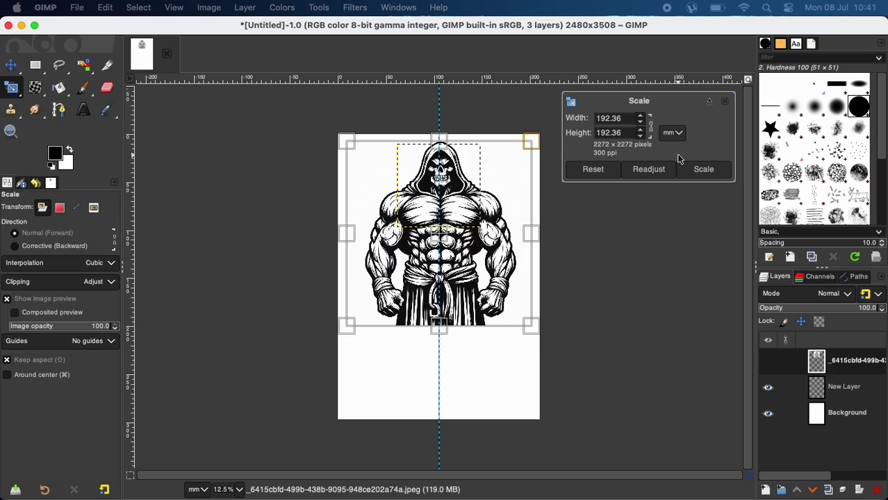
{"action": "left_click", "coordinate": [694, 182]}
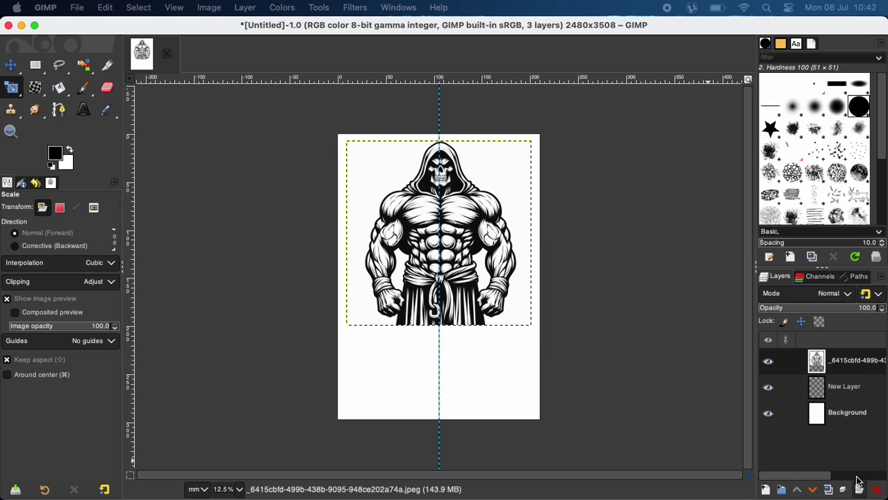
- Toggle the Background layer's visibility to check the reaper's transparency, ending with it visible
{"action": "left_click", "coordinate": [768, 414]}
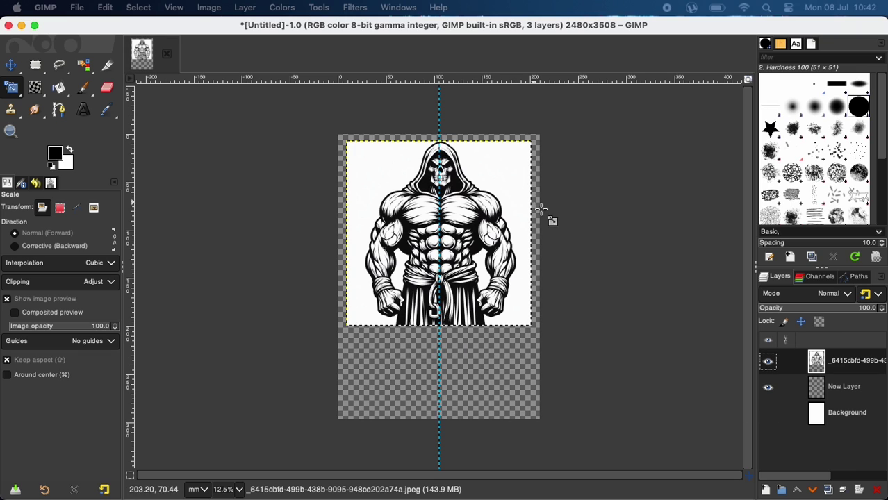
{"action": "left_click", "coordinate": [770, 415]}
{"action": "left_click", "coordinate": [770, 415]}
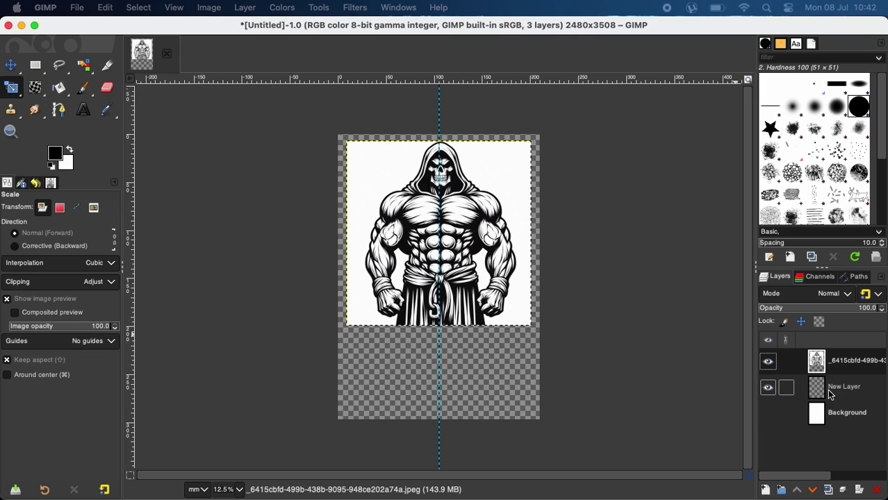
{"action": "left_click", "coordinate": [769, 415]}
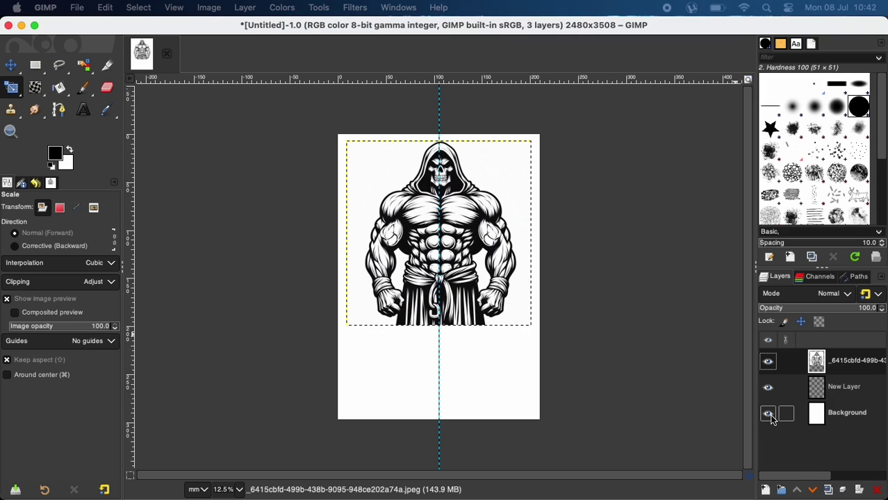
{"action": "left_click", "coordinate": [771, 417]}
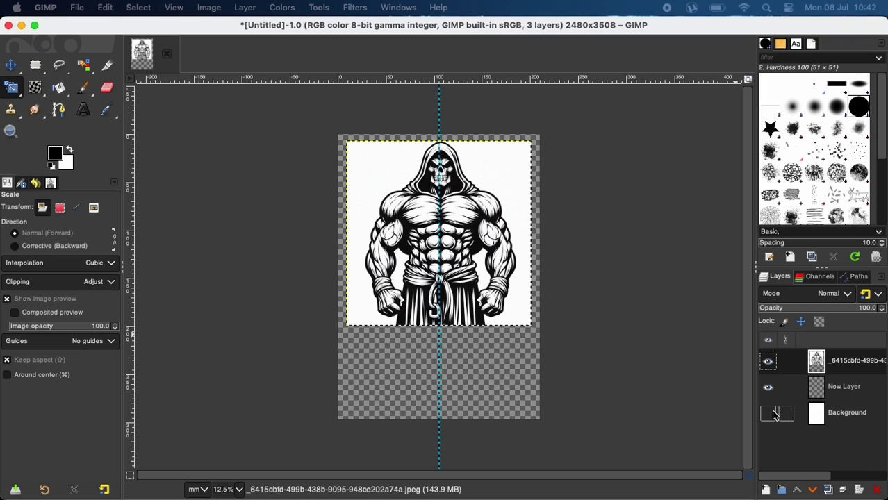
{"action": "left_click", "coordinate": [769, 414]}
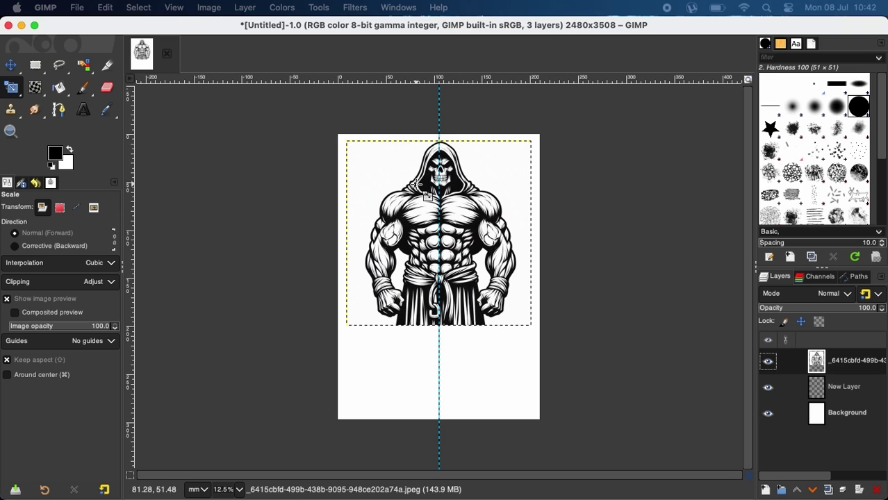
- Try Select by Color on the reaper figure, then clear the selection
{"action": "left_click", "coordinate": [81, 67]}
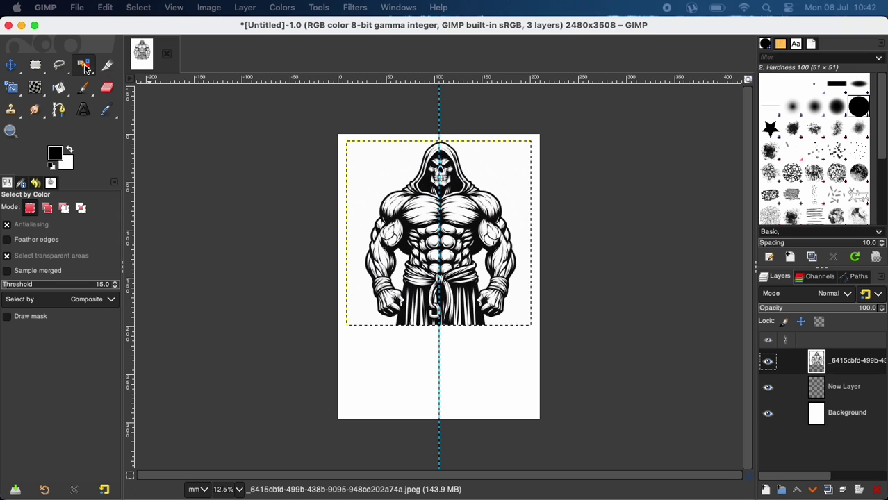
{"action": "left_click", "coordinate": [394, 170]}
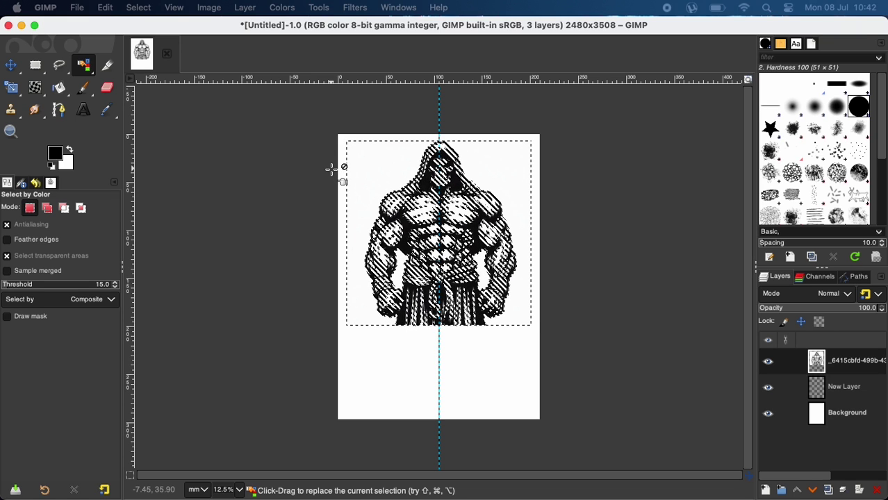
{"action": "left_click_drag", "start_coordinate": [332, 179], "coordinate": [332, 179]}
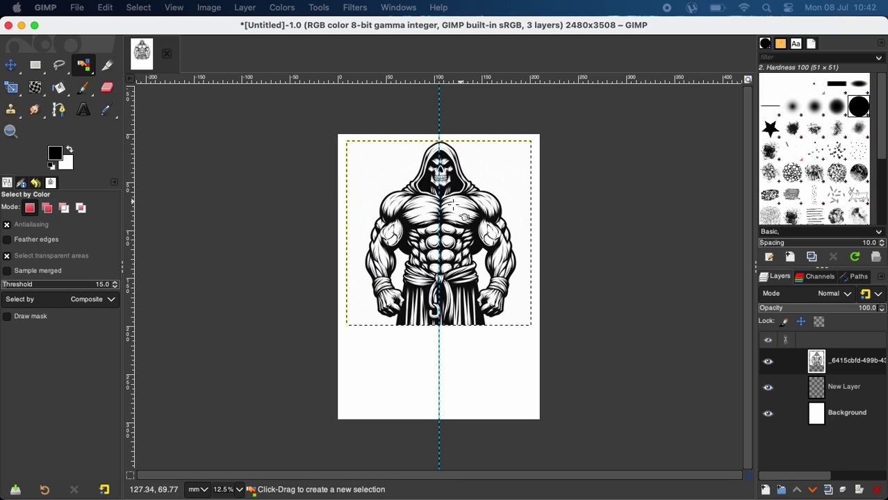
- Add 'THE DEATH' text below the reaper in the Lunok font
{"action": "left_click", "coordinate": [83, 112]}
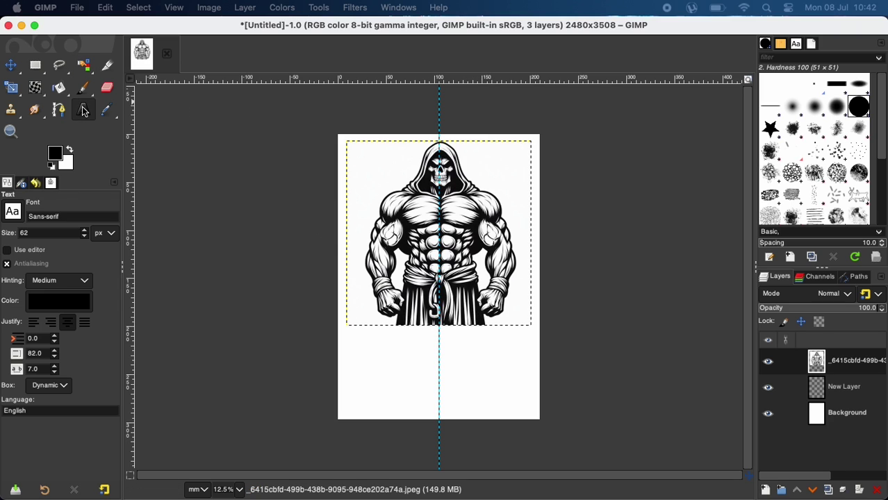
{"action": "left_click", "coordinate": [358, 338]}
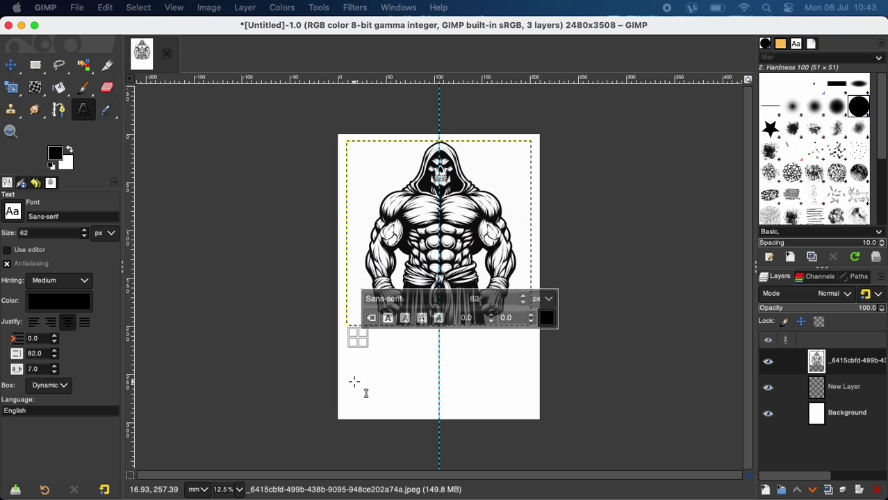
{"action": "type", "text": "THE DEATH"}
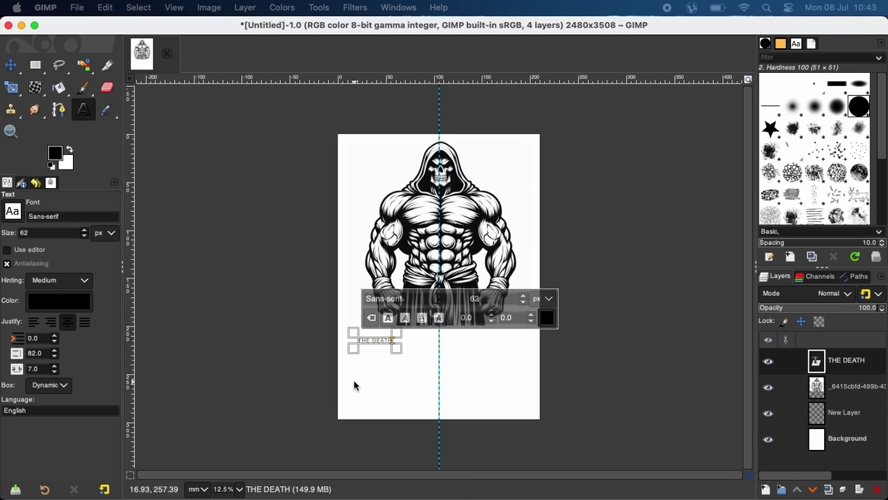
{"action": "key", "text": "ctrl+a"}
{"action": "left_click", "coordinate": [371, 299]}
{"action": "type", "text": "Lu"}
{"action": "key", "text": "BackSpace"}
{"action": "key", "text": "BackSpace"}
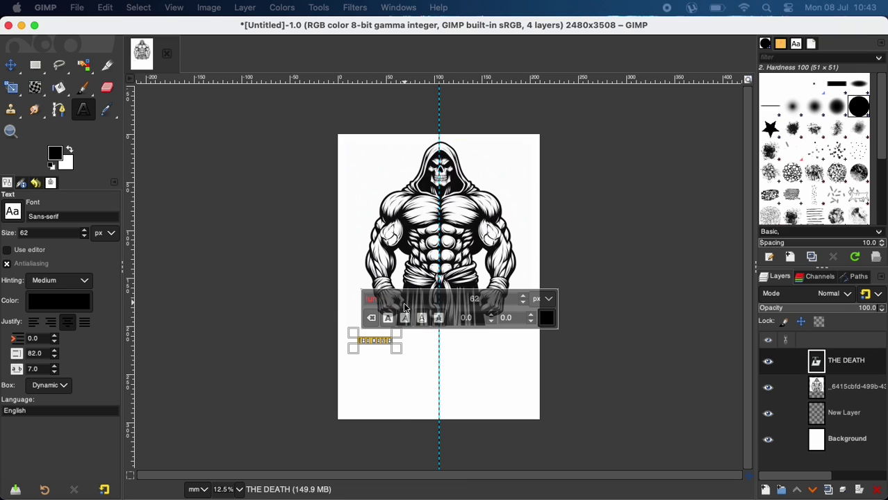
{"action": "type", "text": "L"}
{"action": "left_click", "coordinate": [409, 433]}
- Size THE DEATH to 270 px and move it up beneath the reaper
{"action": "double_click", "coordinate": [475, 299]}
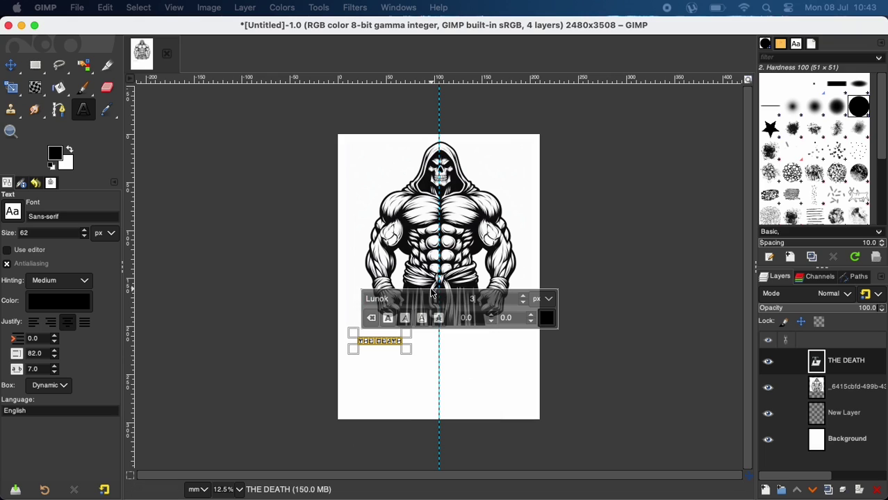
{"action": "type", "text": "350270"}
{"action": "key", "text": "Return"}
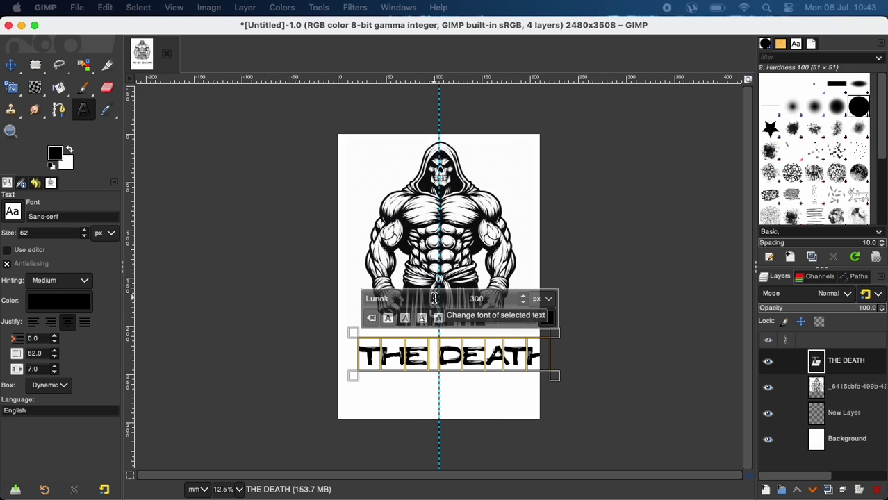
{"action": "key", "text": "m"}
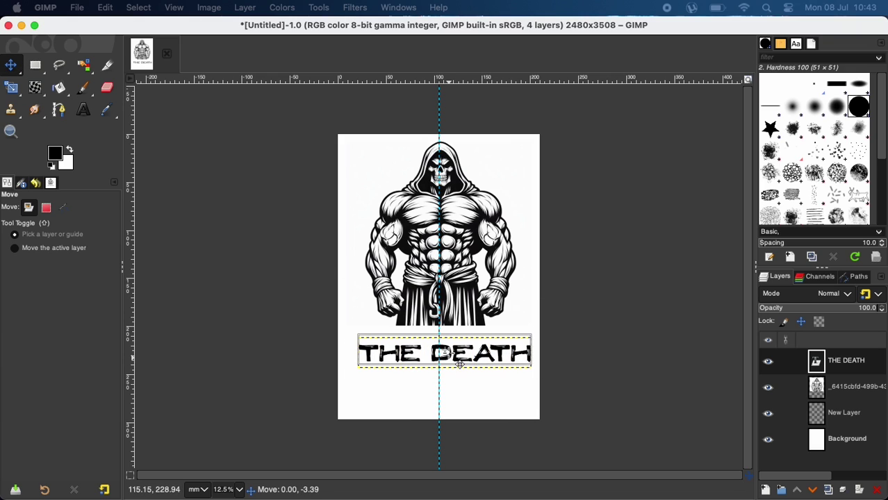
{"action": "left_click_drag", "start_coordinate": [401, 369], "coordinate": [395, 355]}
- Add 'MACHINE' below THE DEATH in The Death Machine font at 450 px
{"action": "key", "text": "t"}
{"action": "left_click", "coordinate": [351, 372]}
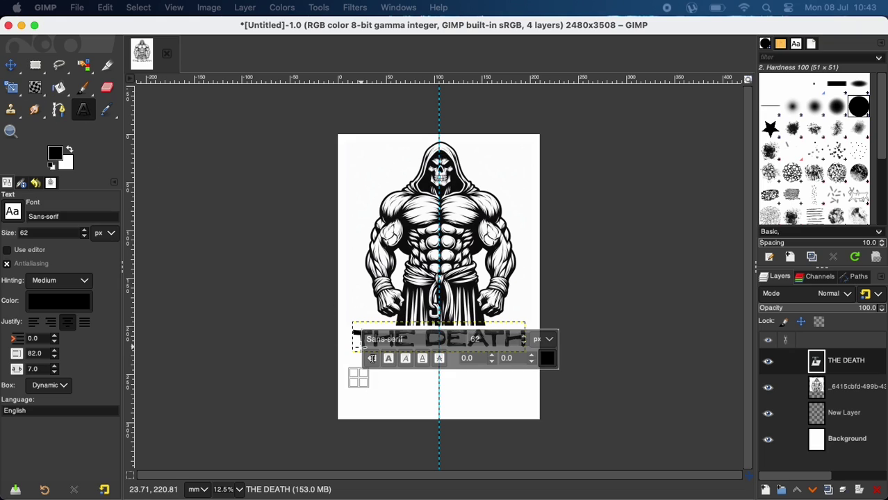
{"action": "type", "text": "MACHINE"}
{"action": "key", "text": "super+a"}
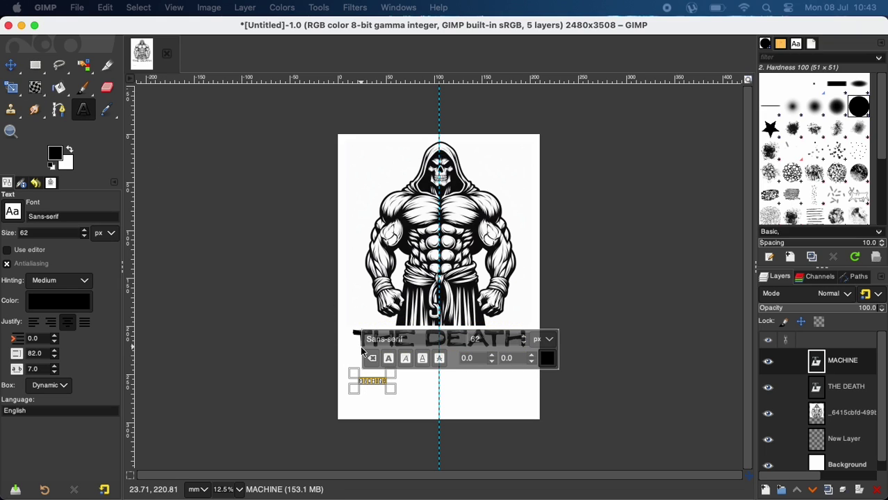
{"action": "left_click", "coordinate": [417, 350]}
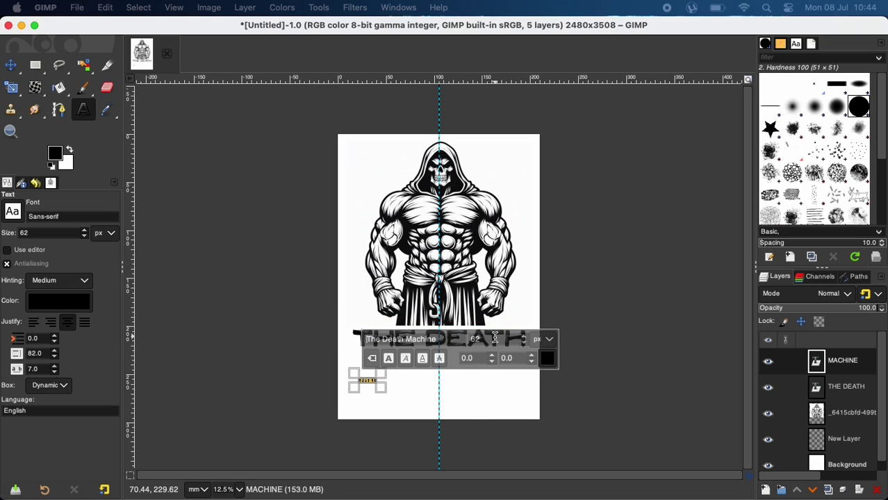
{"action": "key", "text": "Tab"}
{"action": "type", "text": "450"}
{"action": "key", "text": "Return"}
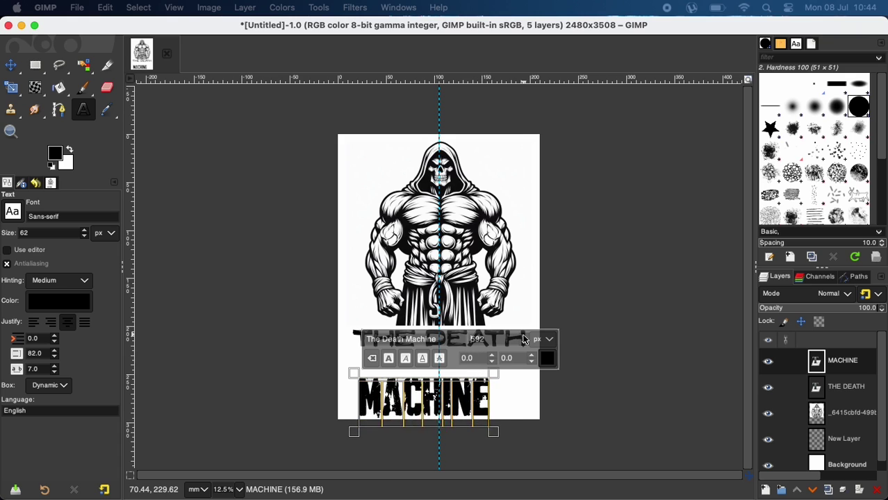
{"action": "key", "text": "Escape"}
- Enlarge MACHINE further and position it centred directly under THE DEATH
{"action": "key", "text": "m"}
{"action": "left_click_drag", "start_coordinate": [460, 434], "coordinate": [461, 413]}
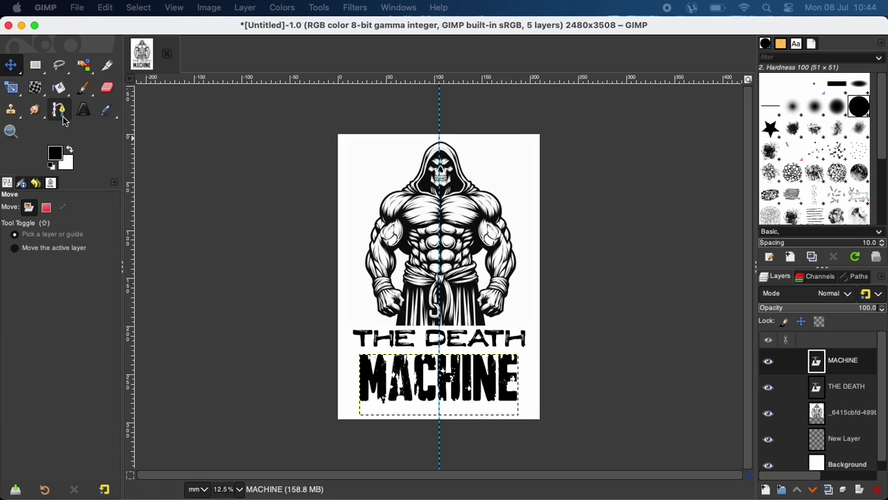
{"action": "left_click", "coordinate": [83, 109]}
{"action": "left_click", "coordinate": [417, 375]}
{"action": "scroll", "coordinate": [514, 316], "scroll_direction": "up", "scroll_amount": 5}
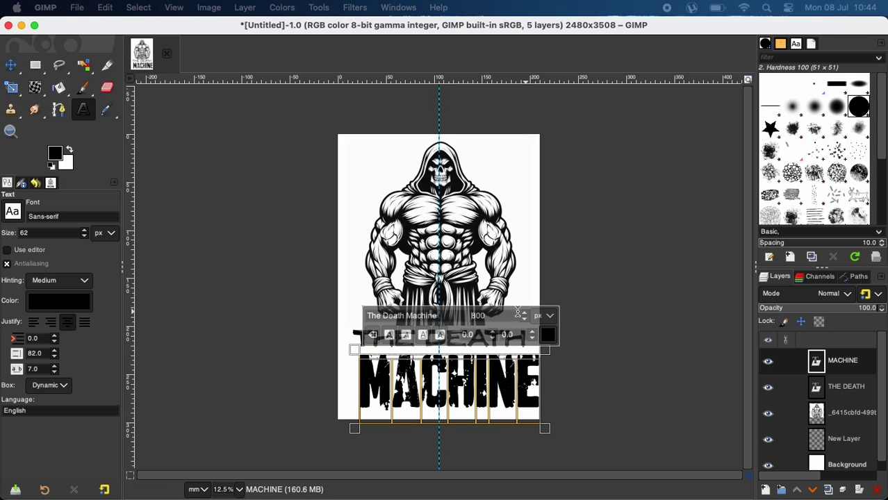
{"action": "key", "text": "Escape"}
{"action": "key", "text": "m"}
{"action": "left_click_drag", "start_coordinate": [485, 401], "coordinate": [473, 398]}
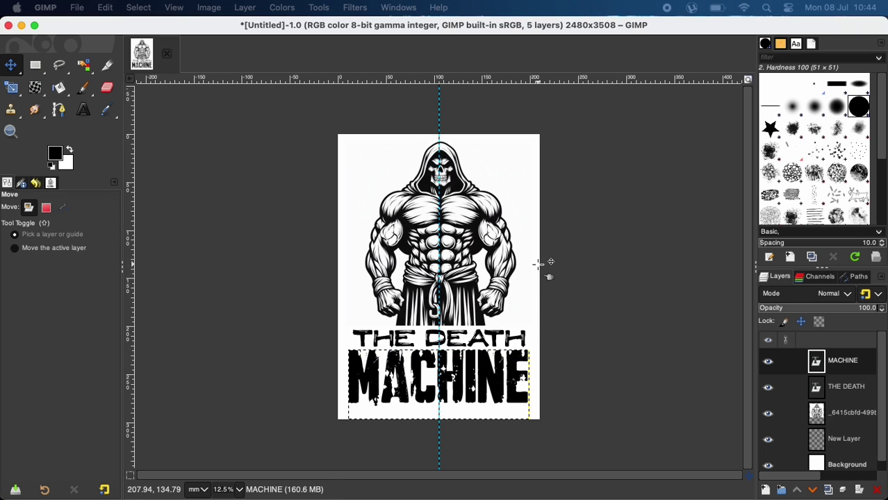